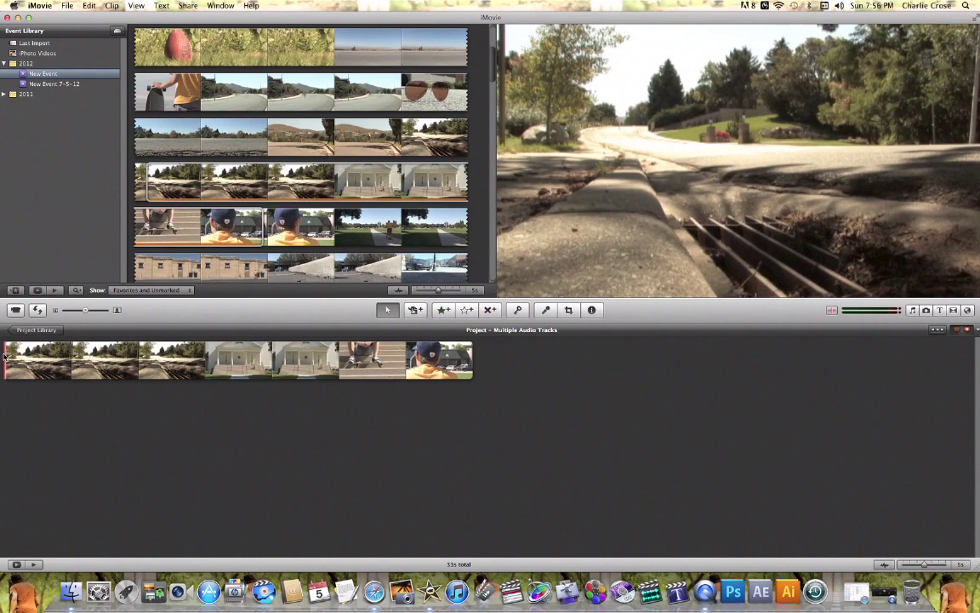
Detach the audio from the project's video clip and play the project from the beginning
click(28, 359)
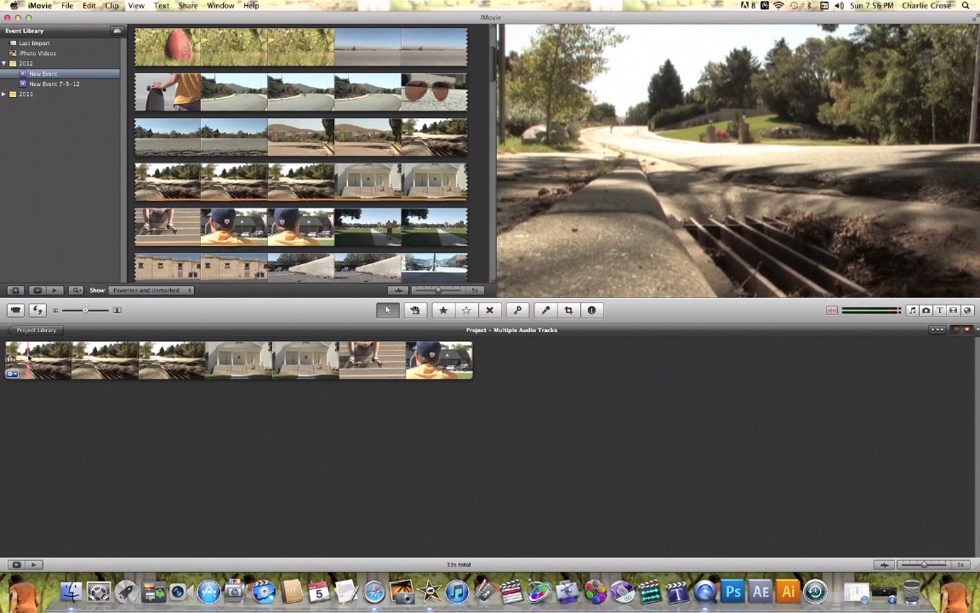
right_click(28, 358)
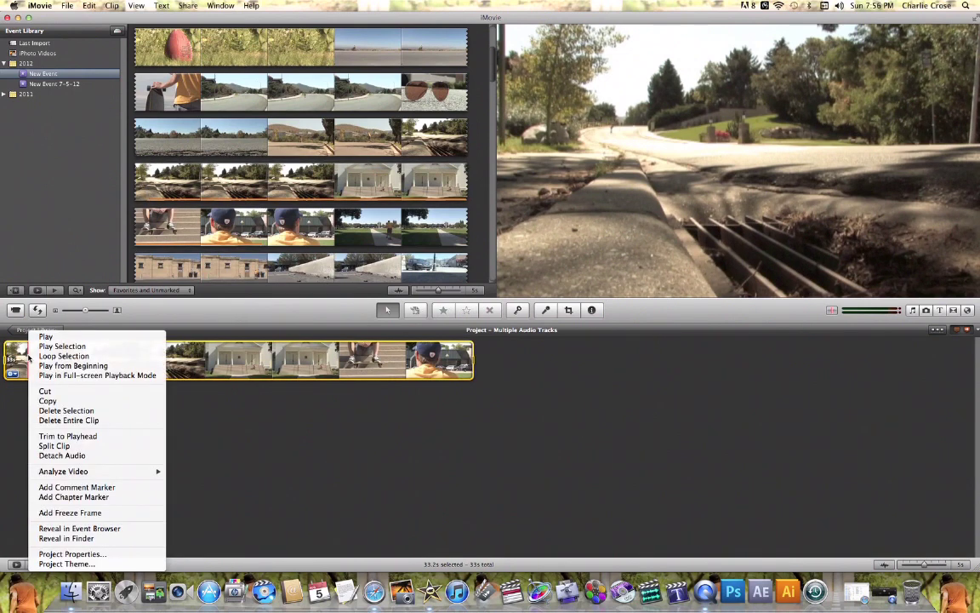
click(61, 455)
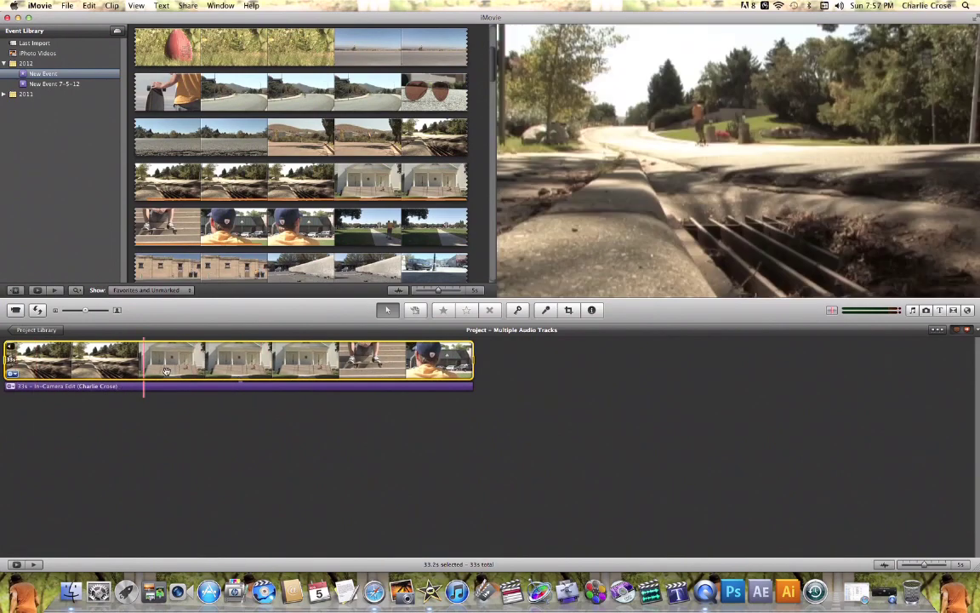
key(backslash)
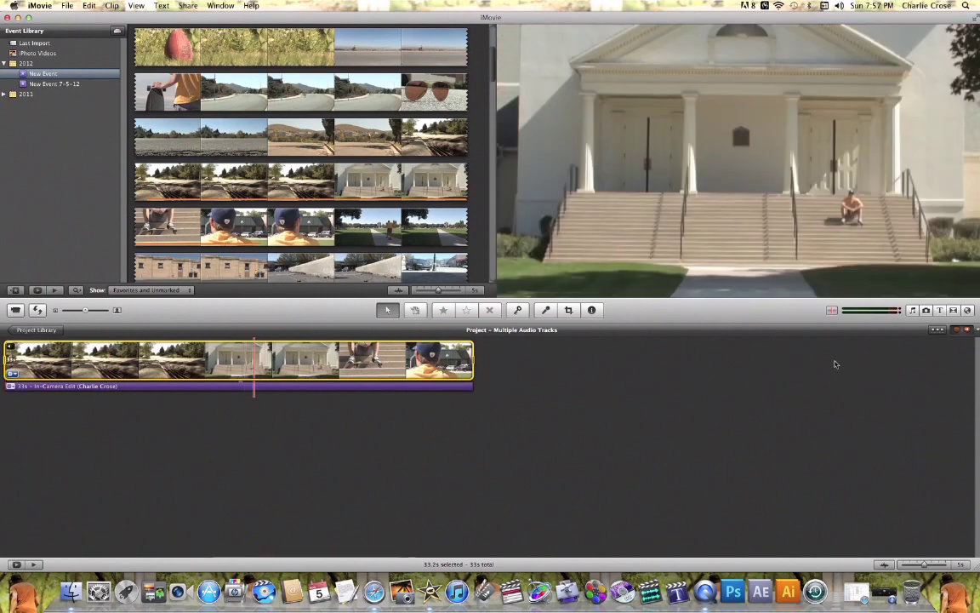
Add Girl's Not Grey and The Great Disappointment from iTunes as tracks attached mid-clip, and The Leaving Song as background music
click(913, 311)
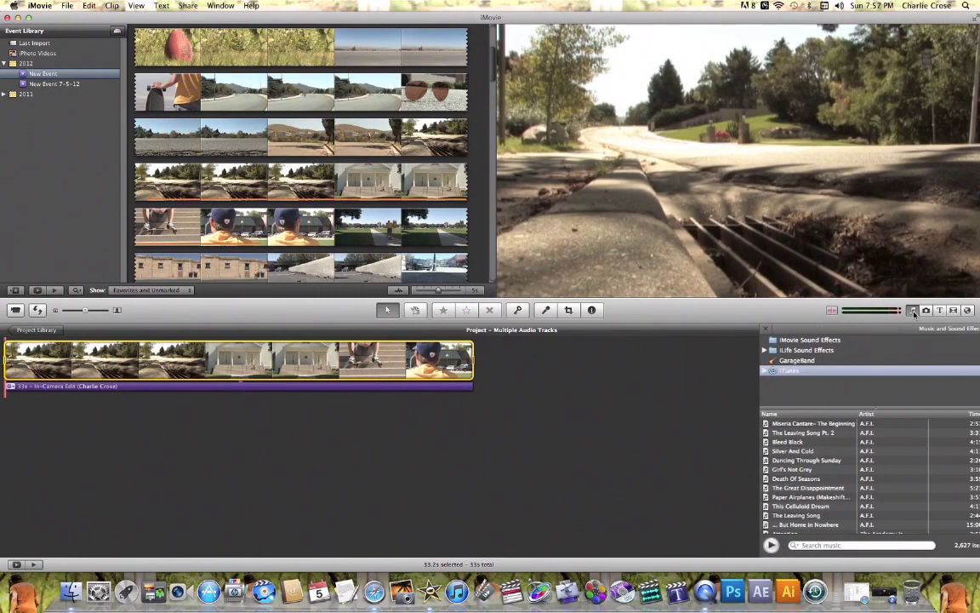
click(789, 472)
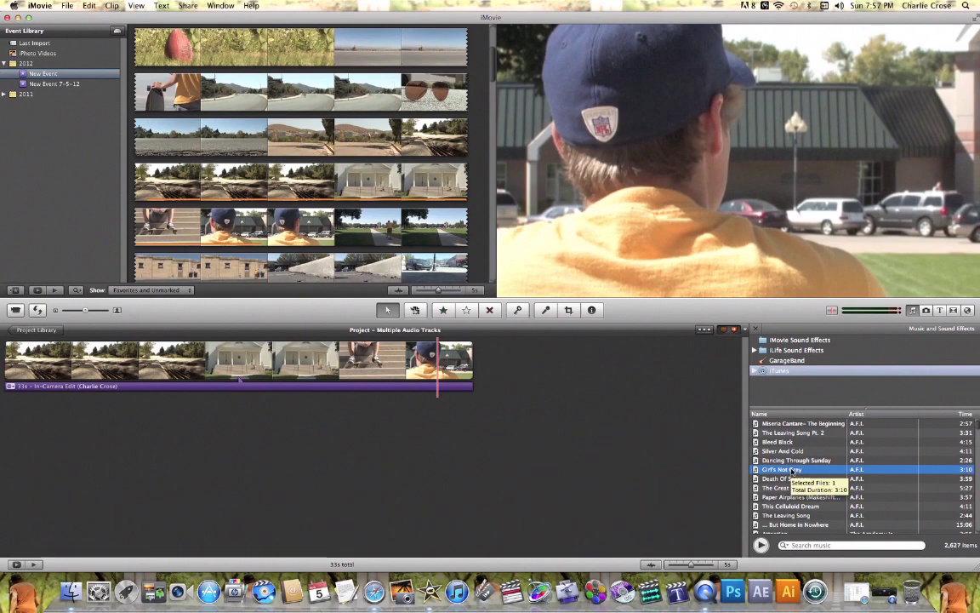
drag(630, 449, 202, 364)
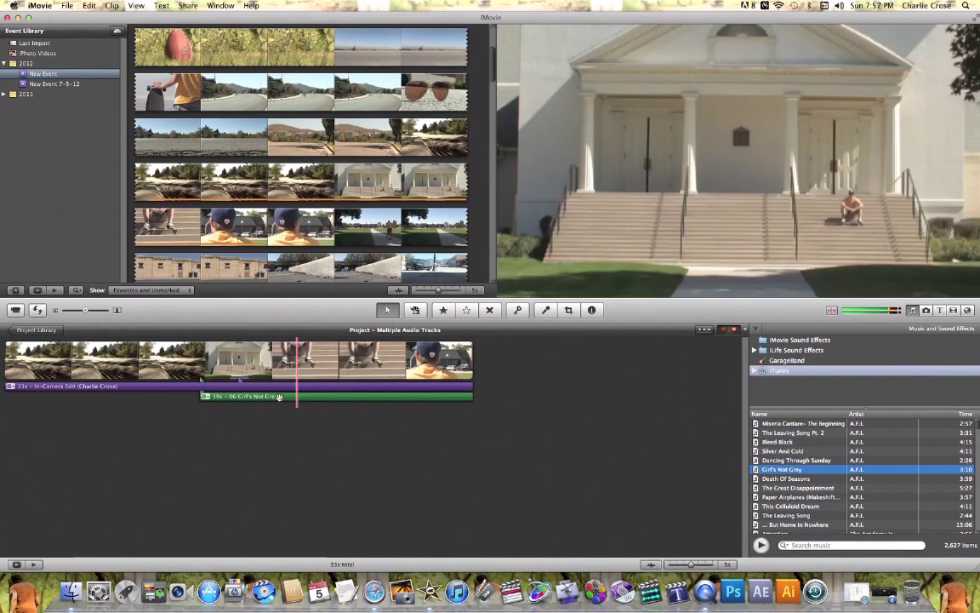
drag(781, 469, 162, 358)
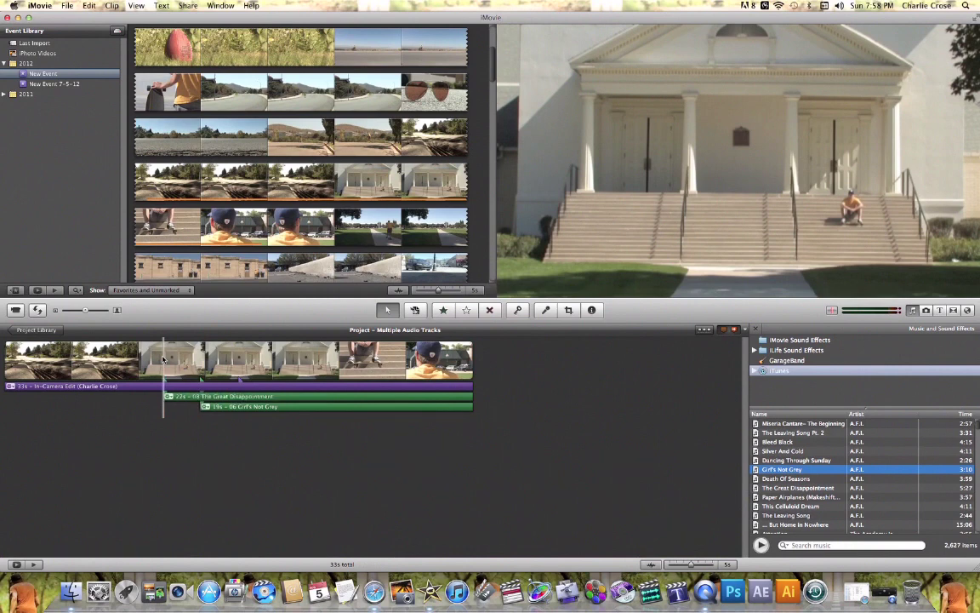
drag(793, 510, 573, 418)
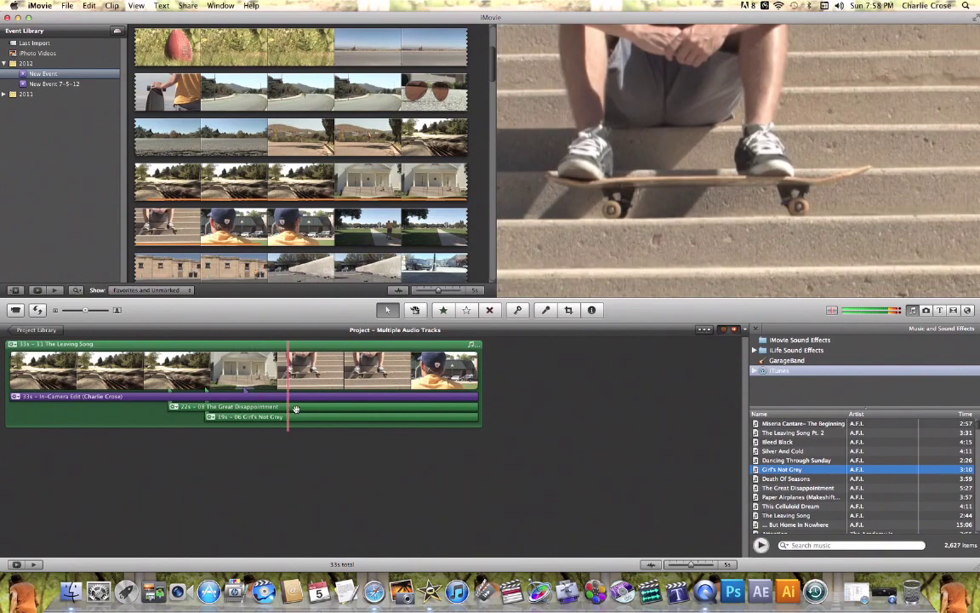
Move The Great Disappointment and Girl's Not Grey to the project start and extend both to the full 33 s
drag(297, 407, 124, 407)
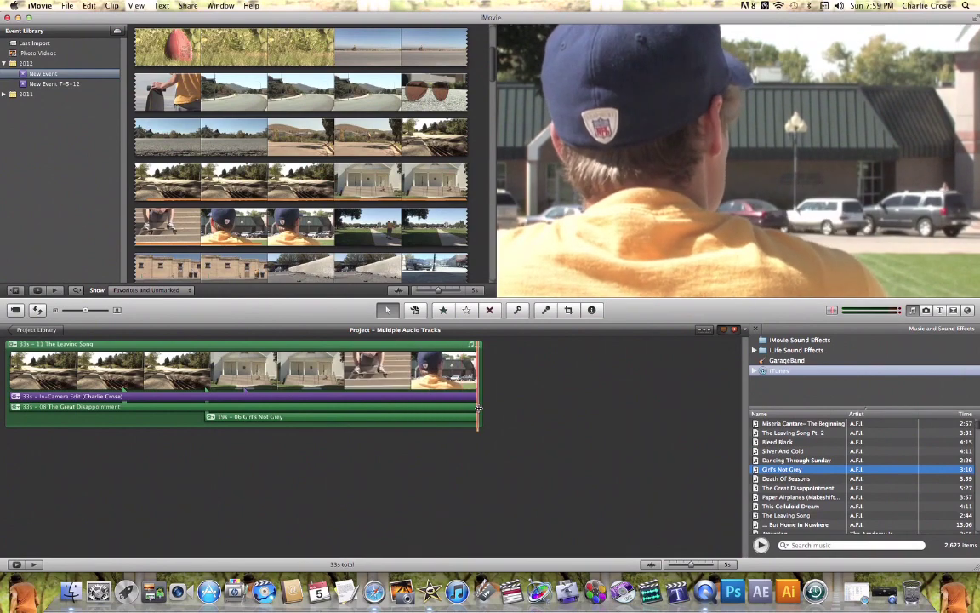
drag(353, 418, 158, 418)
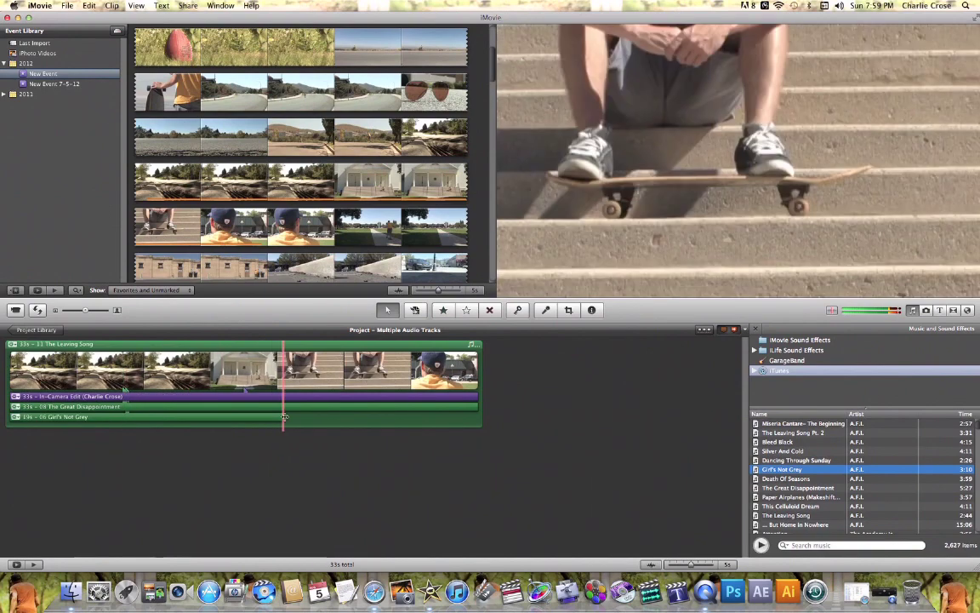
drag(418, 413, 479, 415)
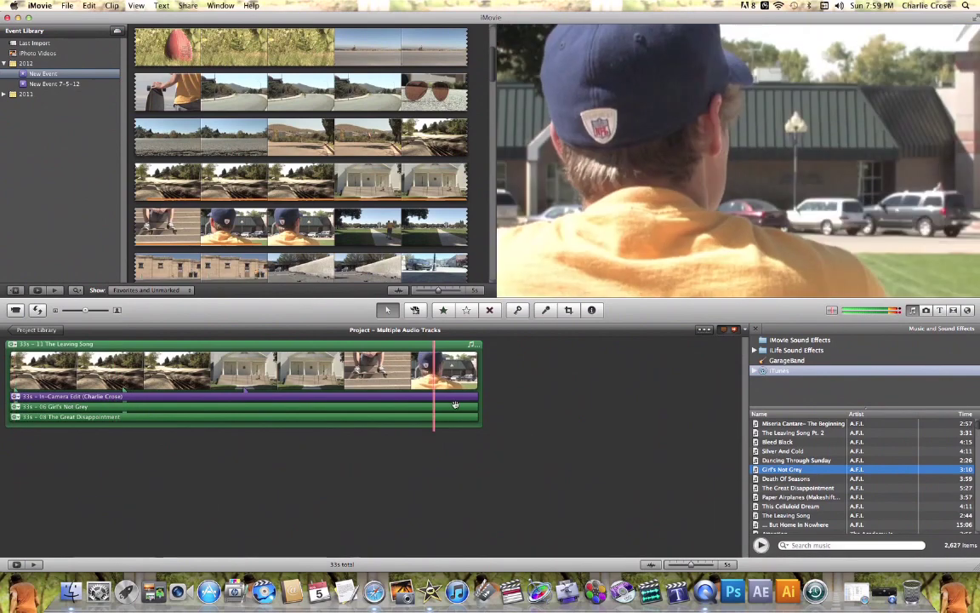
Shorten Girl's Not Grey to the last 9.5 s of the project and trim The Great Disappointment's end to where it starts
drag(478, 407, 282, 412)
drag(39, 416, 252, 416)
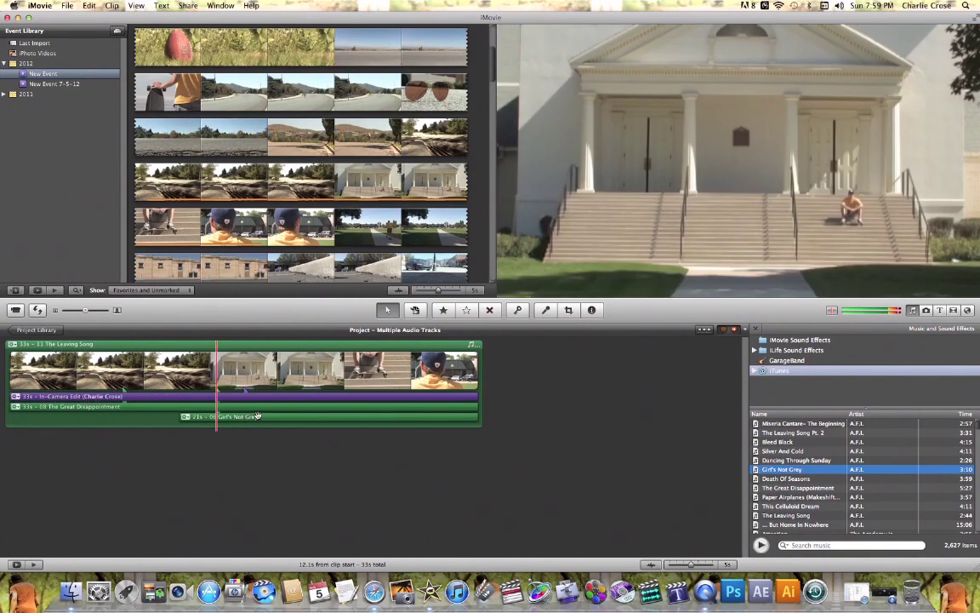
drag(181, 416, 359, 417)
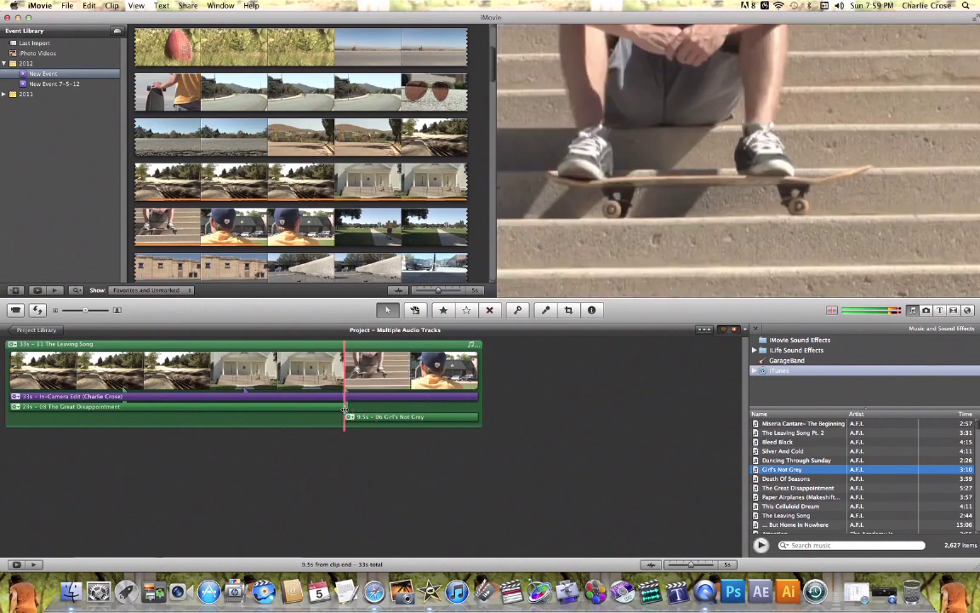
Trim The Great Disappointment to 9.5 s, place it directly before Girl's Not Grey on the same row, and play the changeover
drag(43, 407, 223, 429)
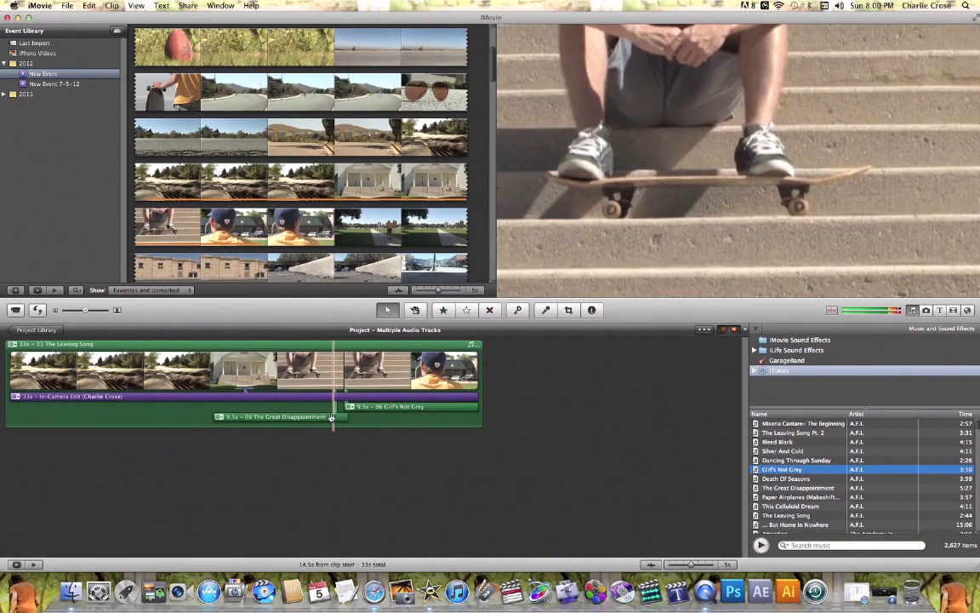
drag(331, 417, 331, 420)
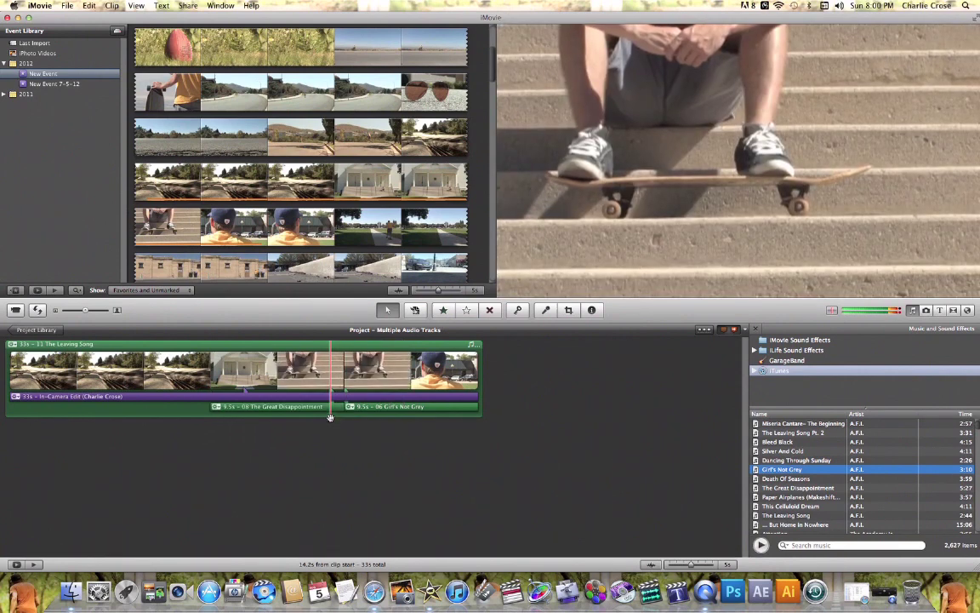
key(space)
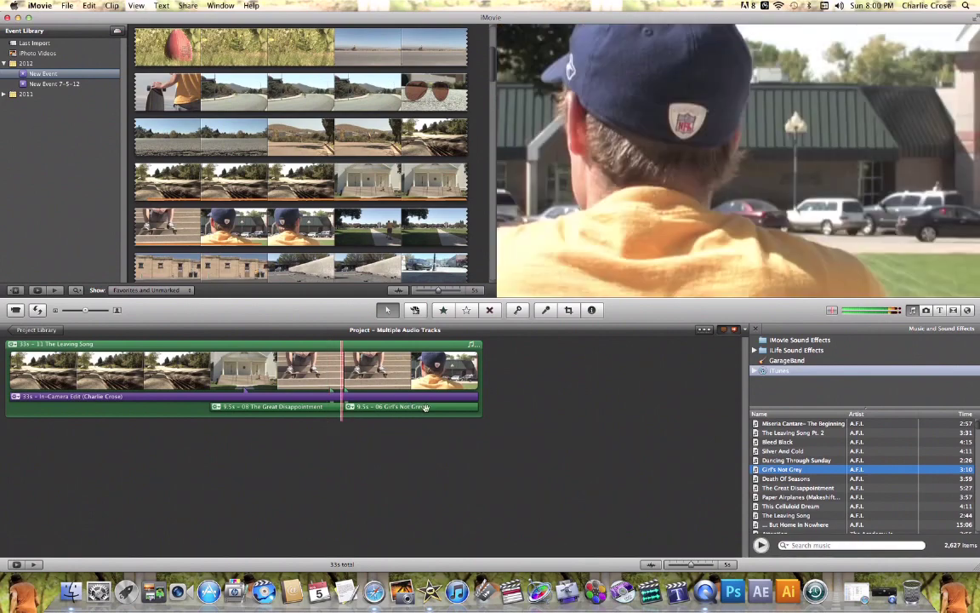
key(space)
click(231, 410)
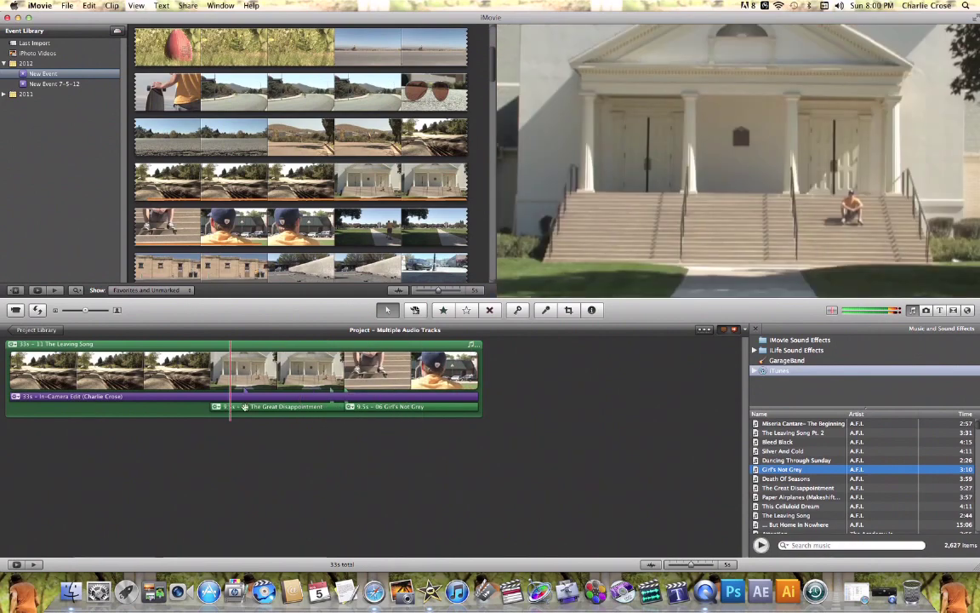
Move The Great Disappointment so it overlaps Girl's Not Grey on a separate row, and play the project
drag(247, 407, 356, 418)
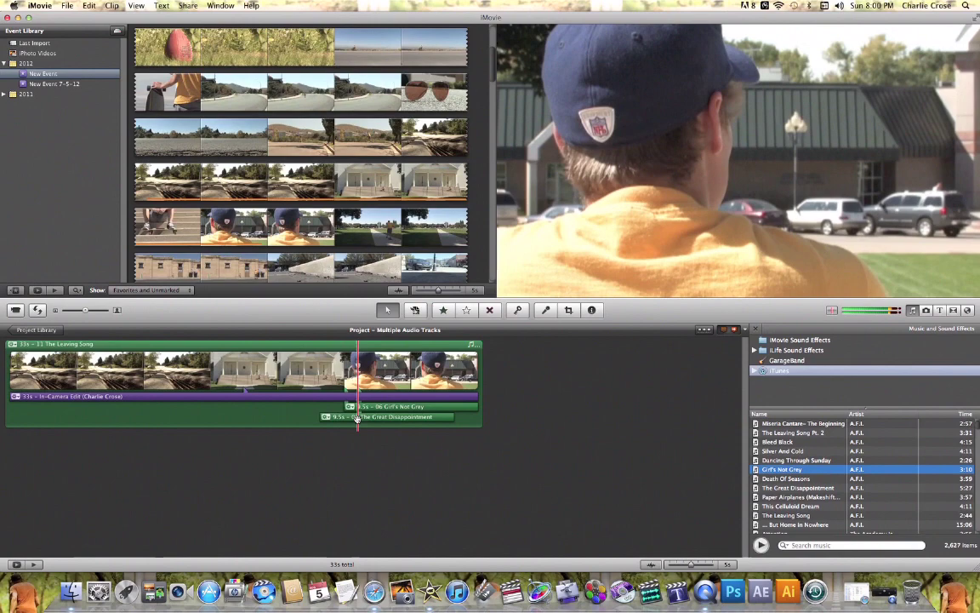
drag(357, 418, 356, 418)
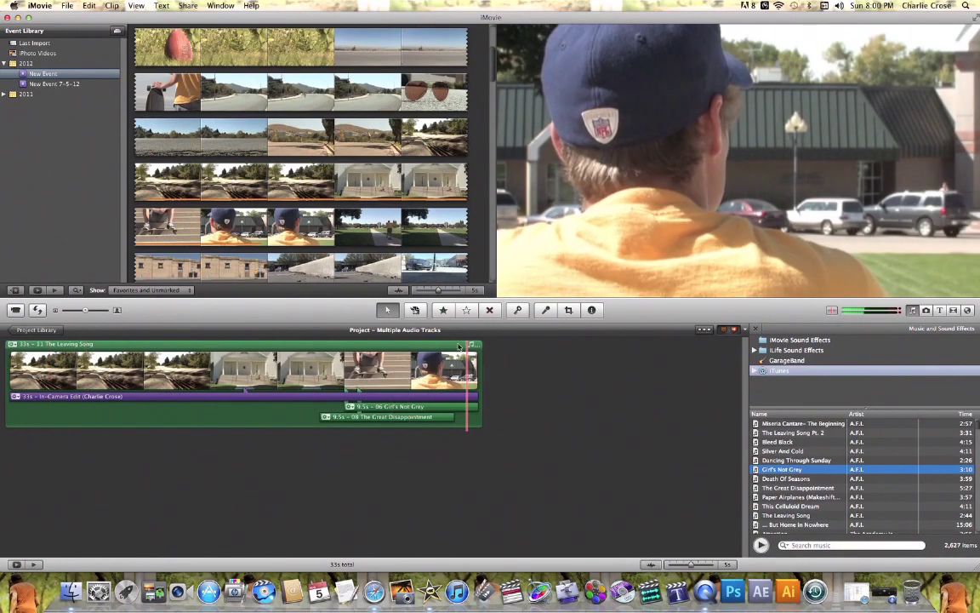
key(backslash)
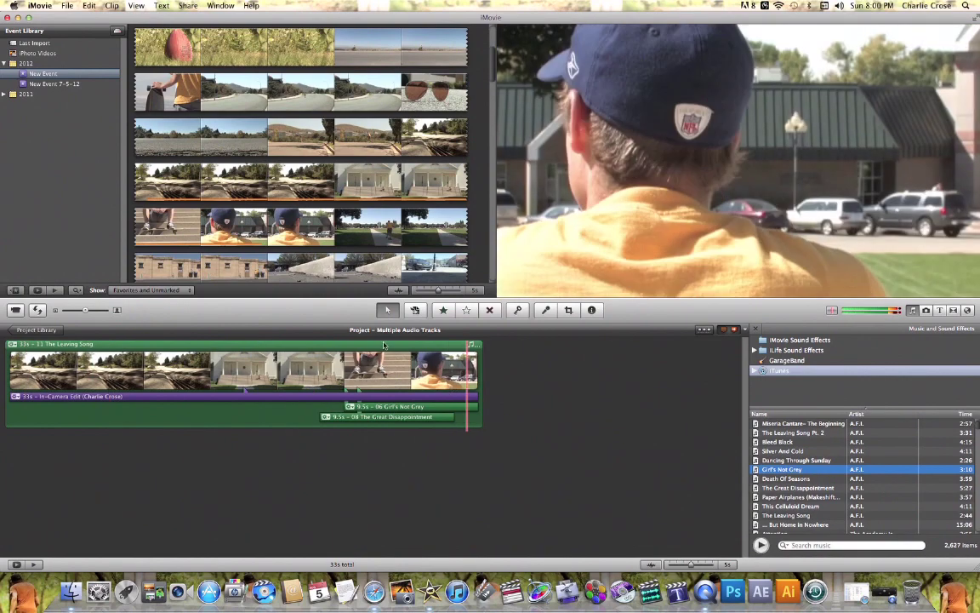
Add Death Of Seasons to the project as a second background music track
click(792, 479)
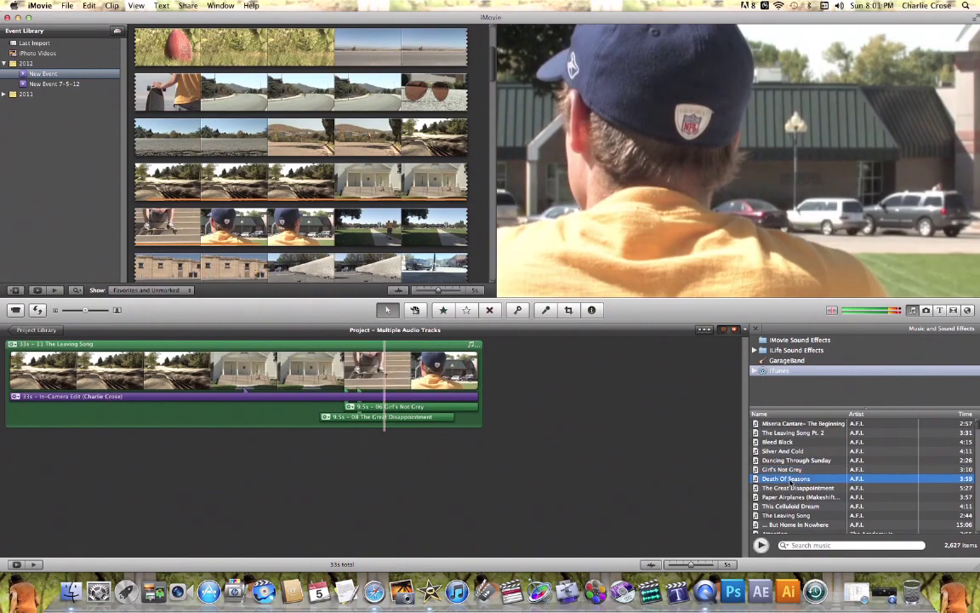
drag(795, 481, 540, 470)
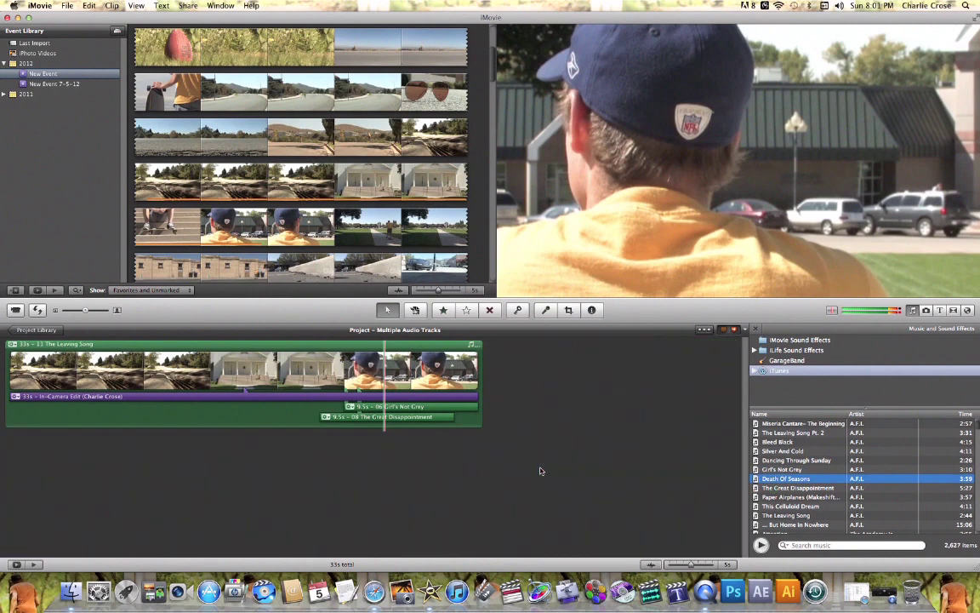
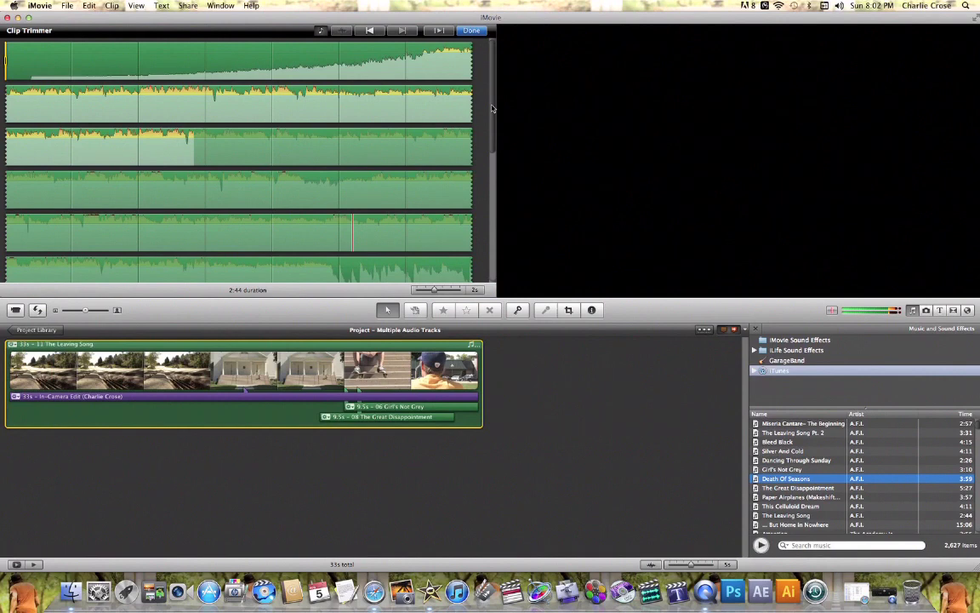
Trim the end of The Leaving Song to a 16 s duration in the Clip Trimmer and finish trimming
drag(492, 108, 496, 246)
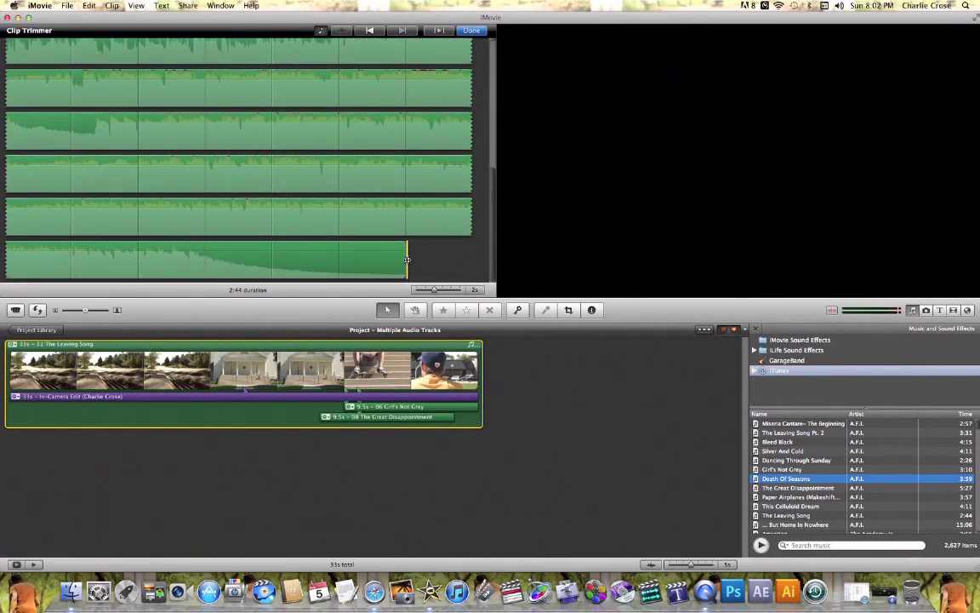
drag(407, 259, 297, 217)
drag(285, 109, 270, 79)
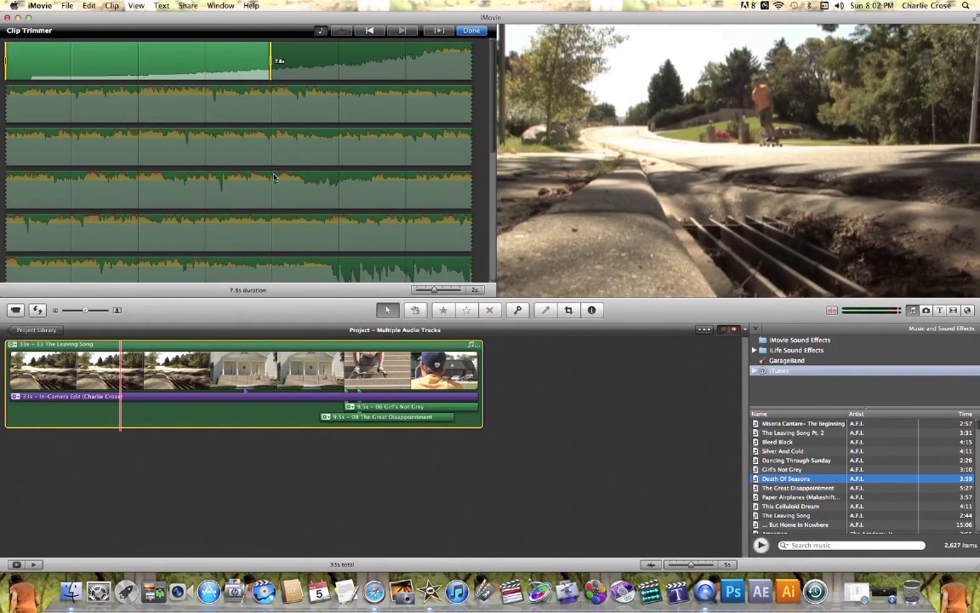
drag(241, 185, 42, 147)
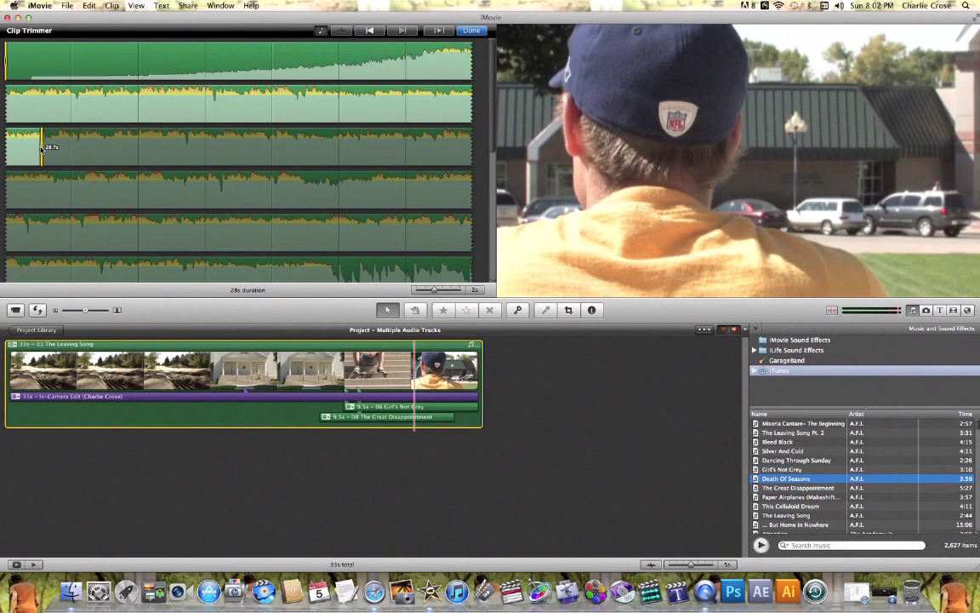
drag(42, 147, 40, 147)
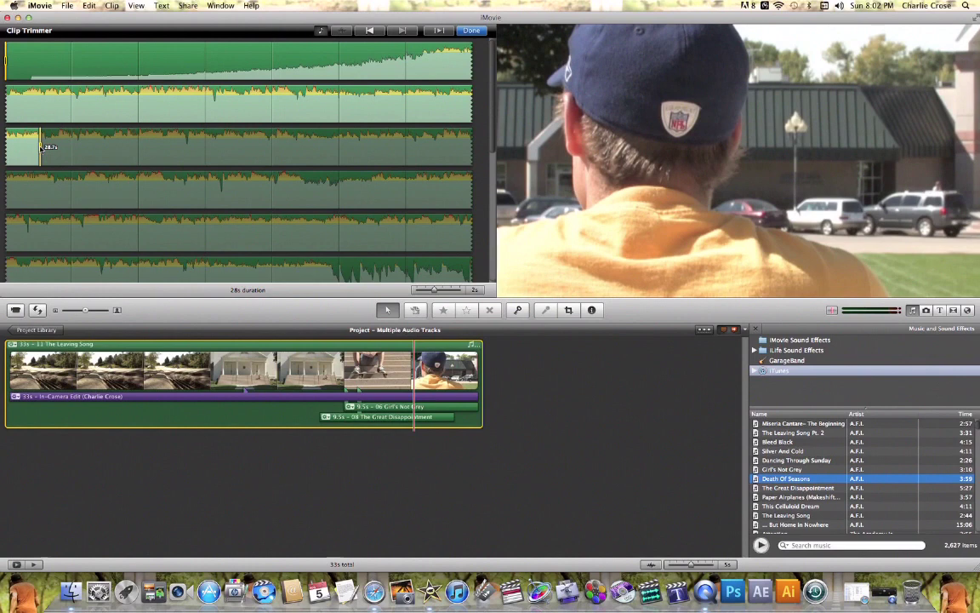
drag(51, 120, 93, 112)
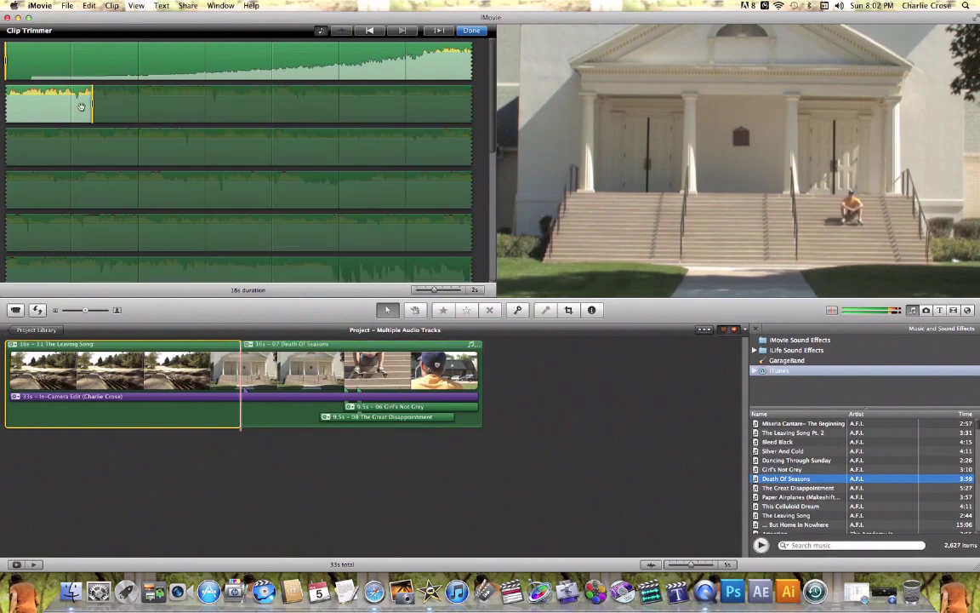
click(470, 32)
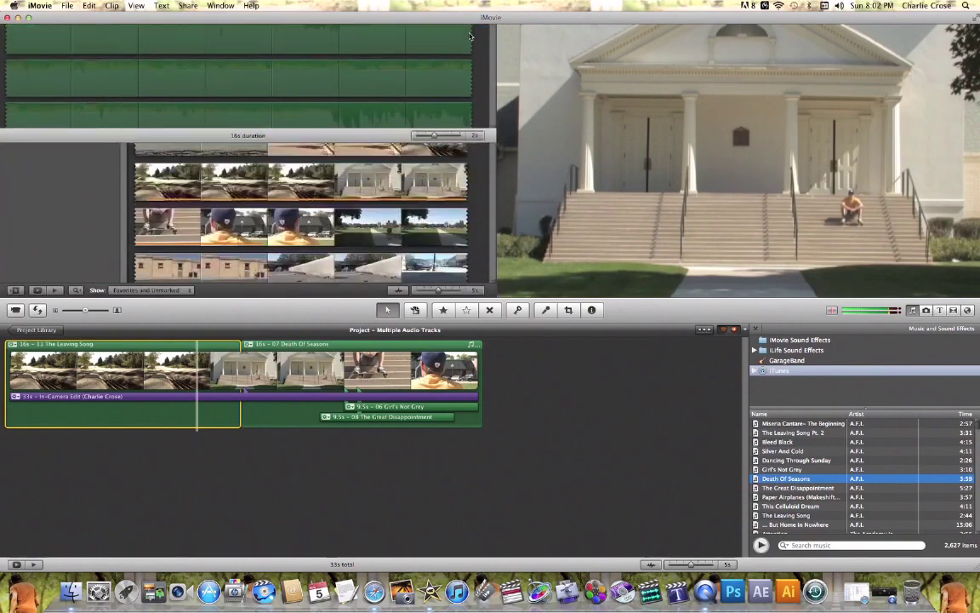
Delete the Death Of Seasons background music from the project
click(243, 454)
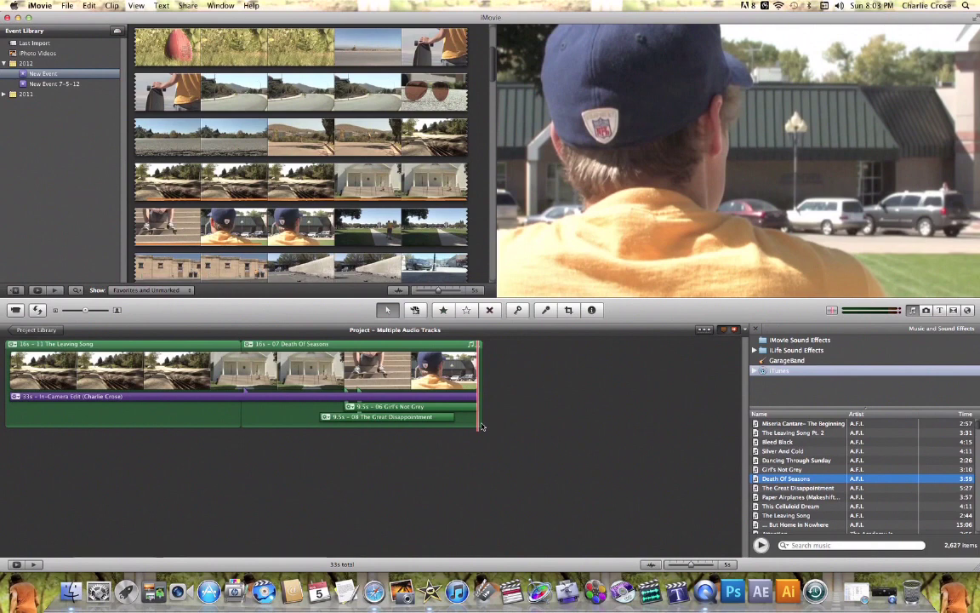
click(382, 344)
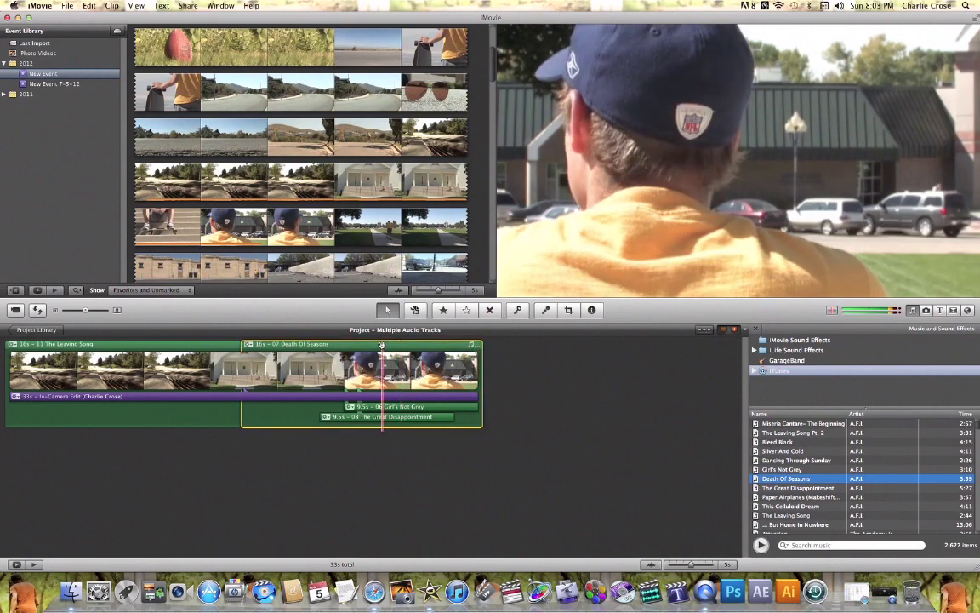
key(Delete)
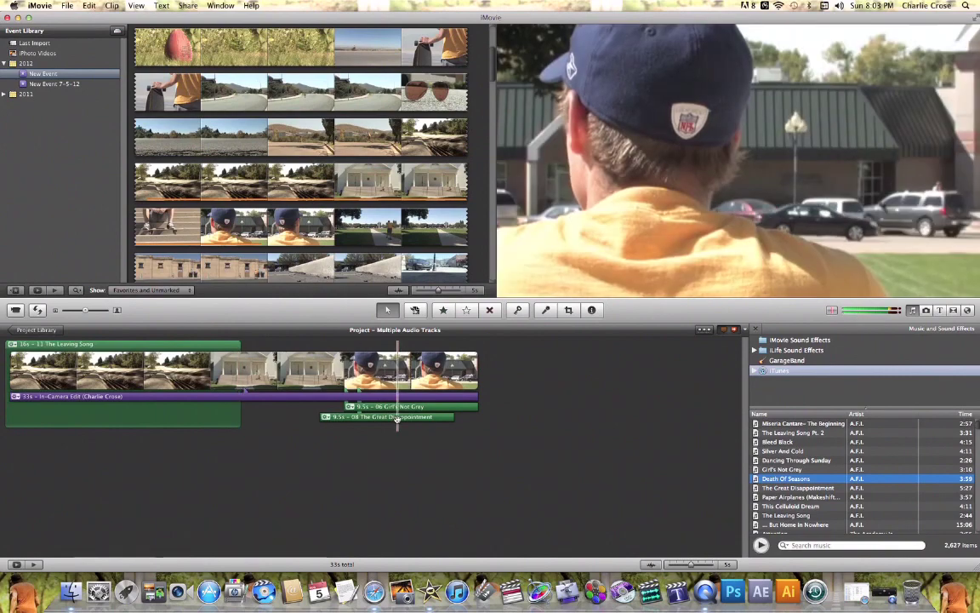
Move The Great Disappointment to start near The Leaving Song's end, and trim the start of Girl's Not Grey to leave 7.5 s
drag(396, 419, 302, 417)
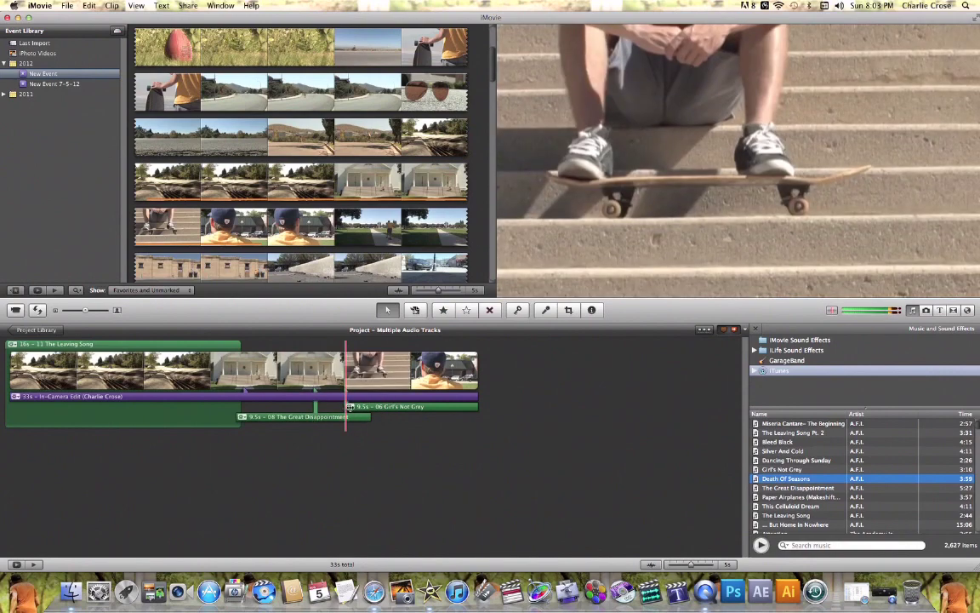
drag(347, 408, 372, 406)
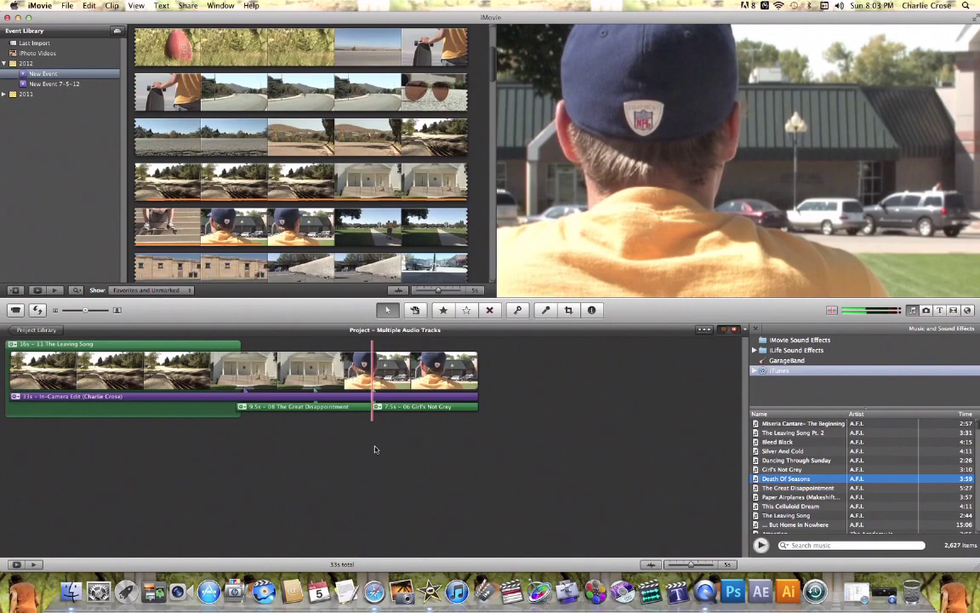
Delete the attached Girl's Not Grey song from the project
click(306, 407)
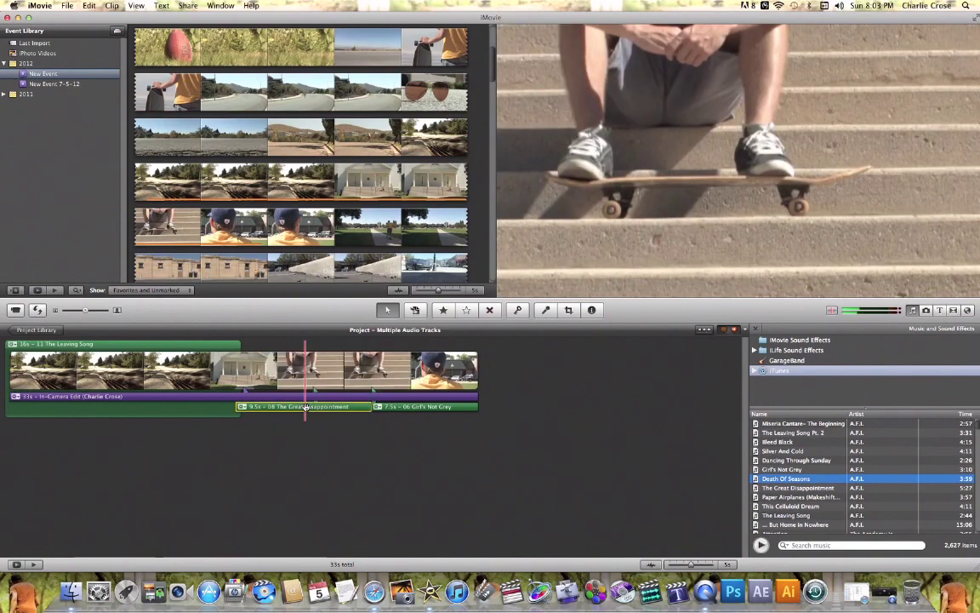
click(409, 408)
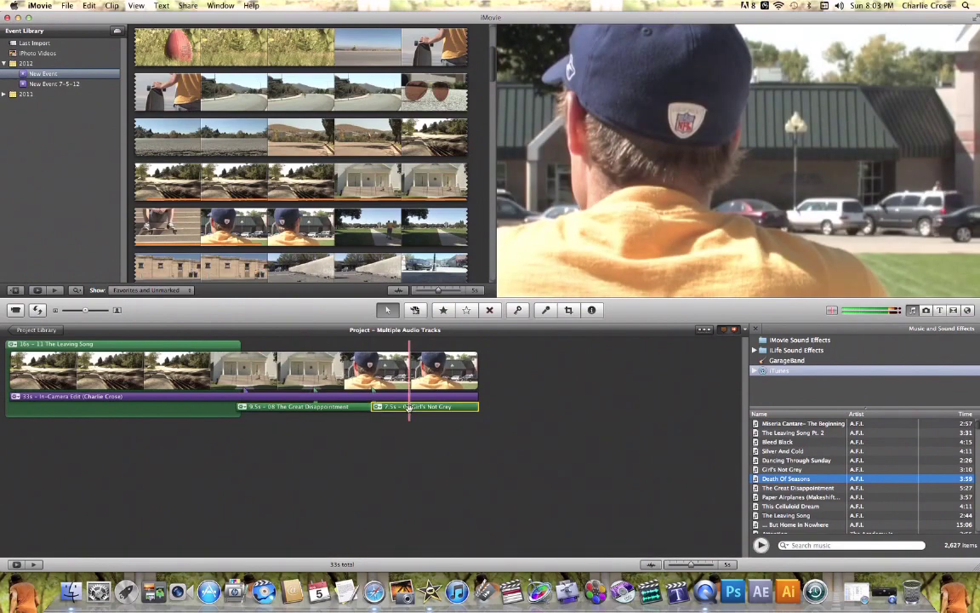
key(Delete)
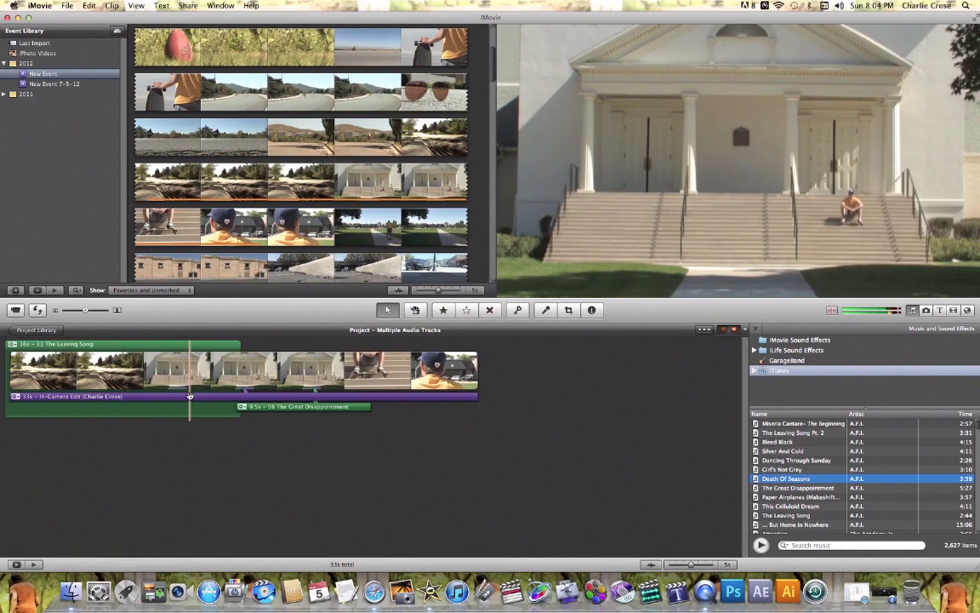
Set the volume of The Leaving Song background music to 60% and enable its manual fade-in
click(57, 343)
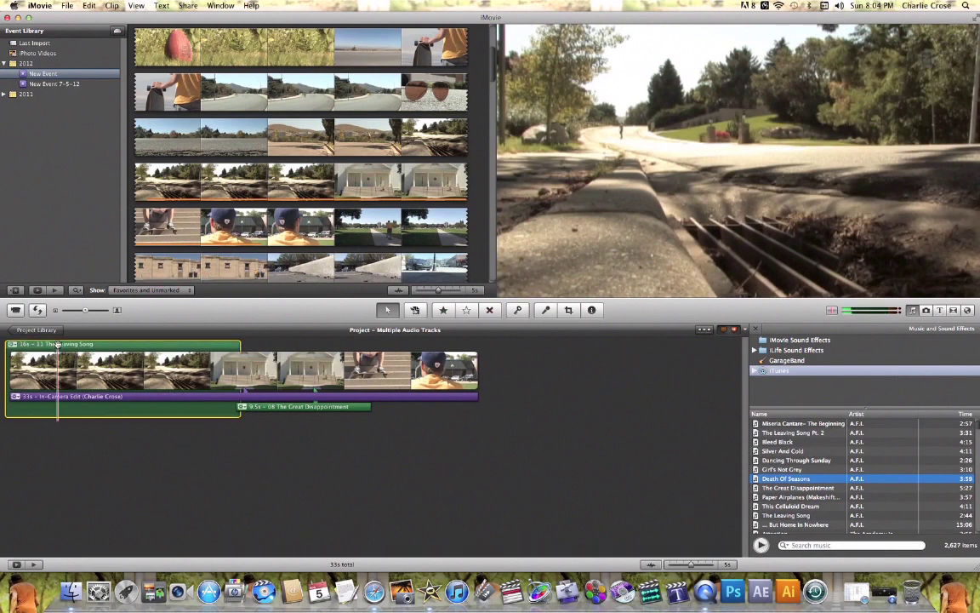
double_click(57, 344)
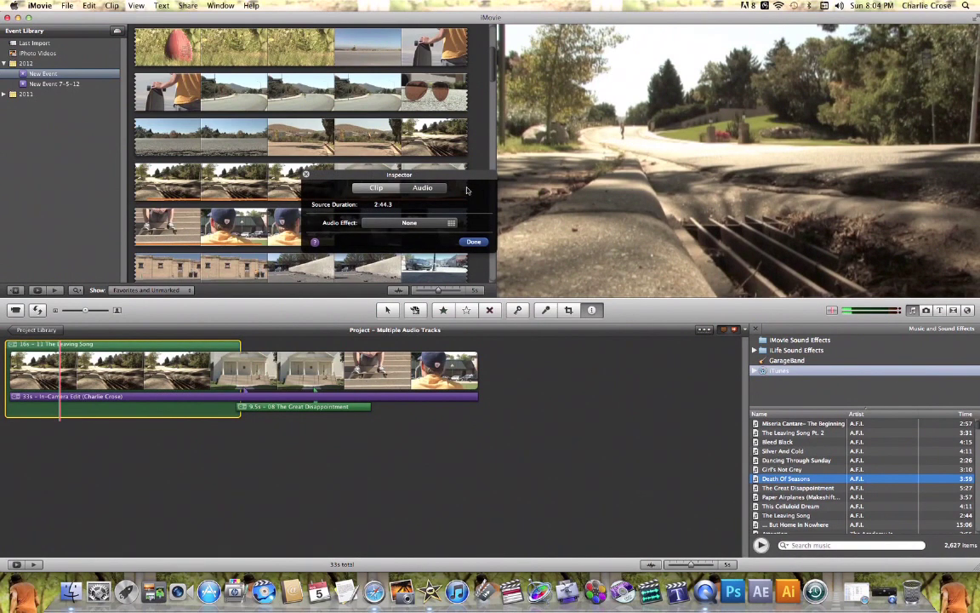
click(421, 188)
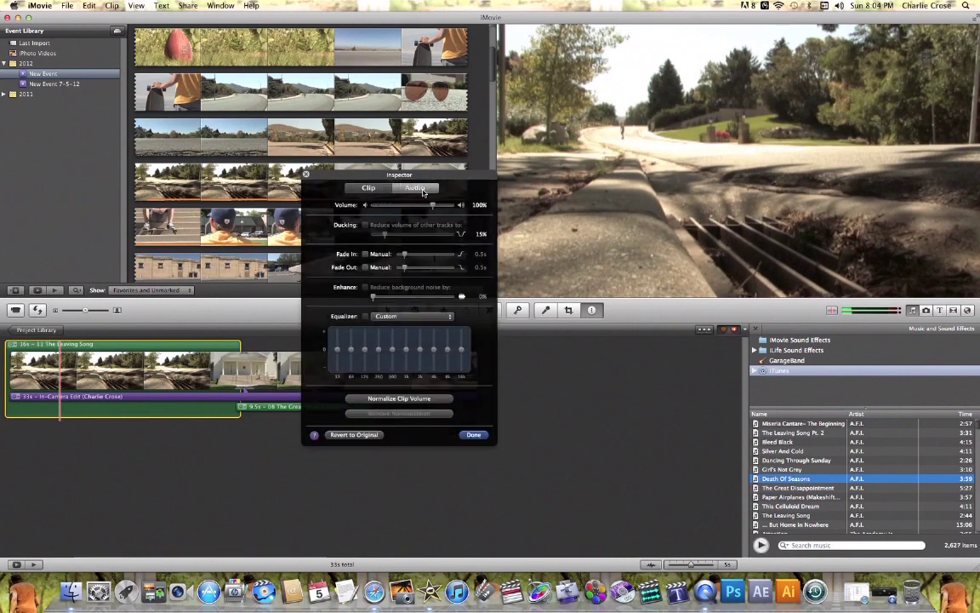
drag(433, 209, 408, 209)
click(365, 255)
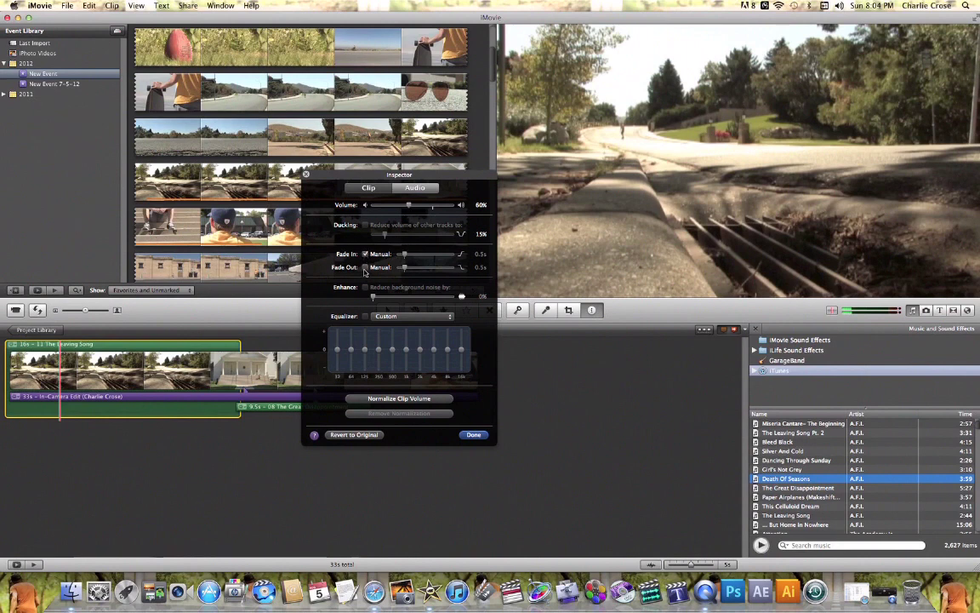